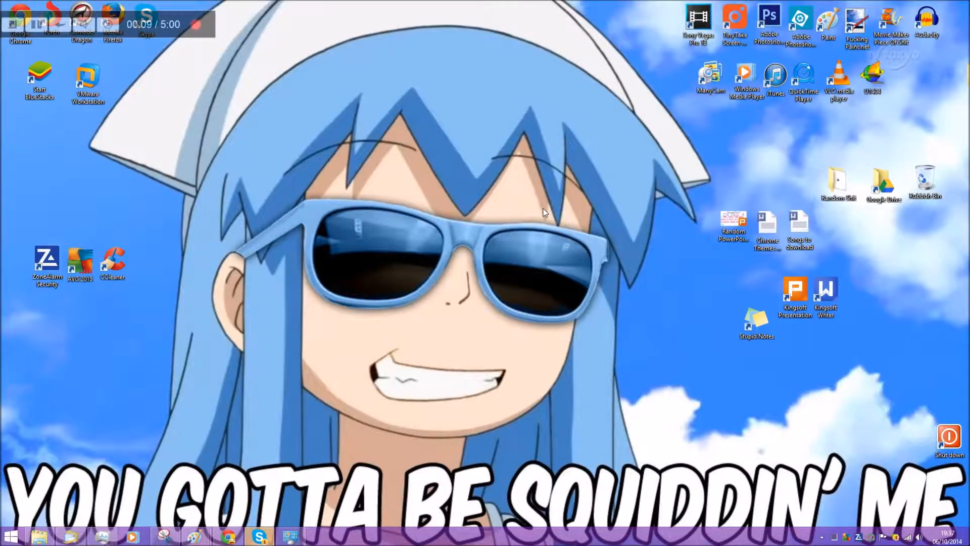
pyautogui.click(10, 535)
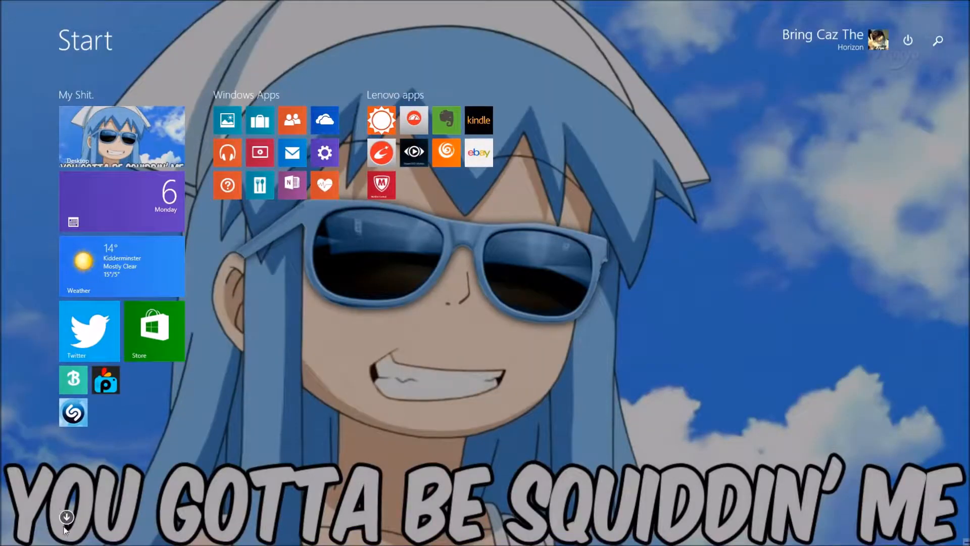
pyautogui.click(66, 516)
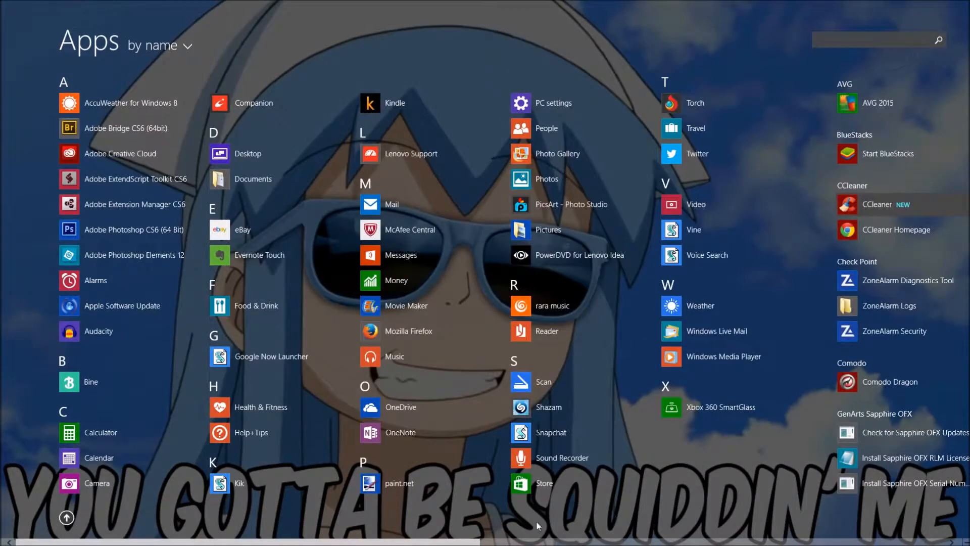
pyautogui.scroll(-5, 538, 526)
pyautogui.write('v')
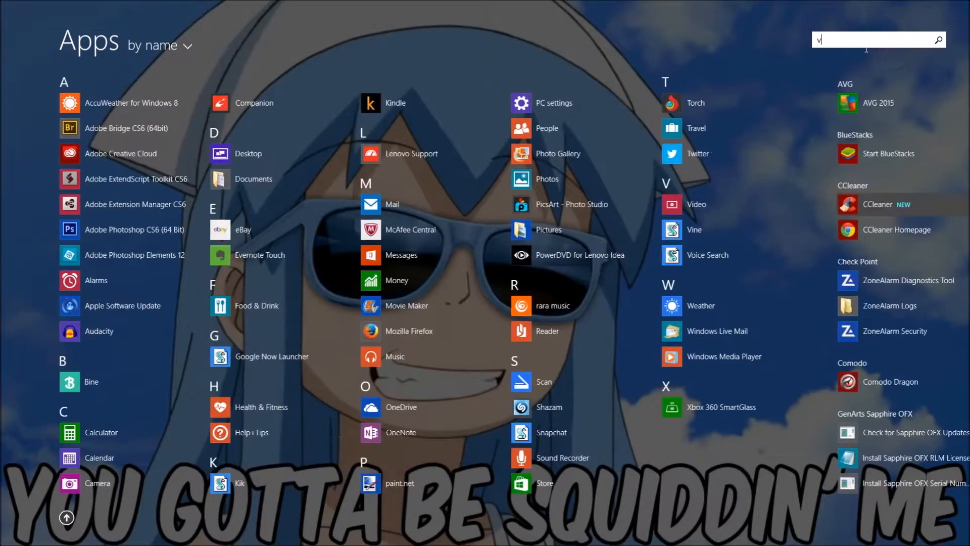
pyautogui.write('mware')
pyautogui.press('Escape')
pyautogui.click(126, 129)
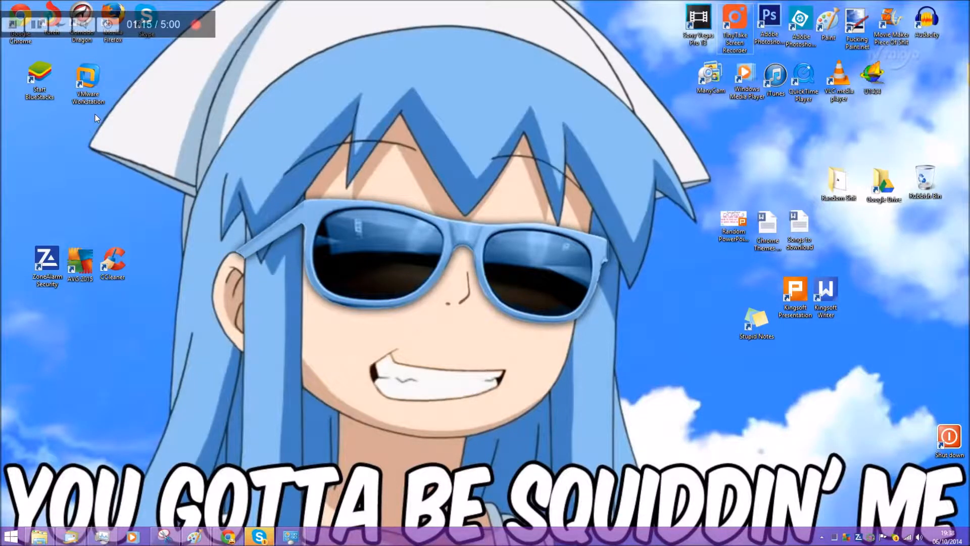
# - Launch VMware Workstation from the desktop and show its home page
pyautogui.doubleClick(88, 81)
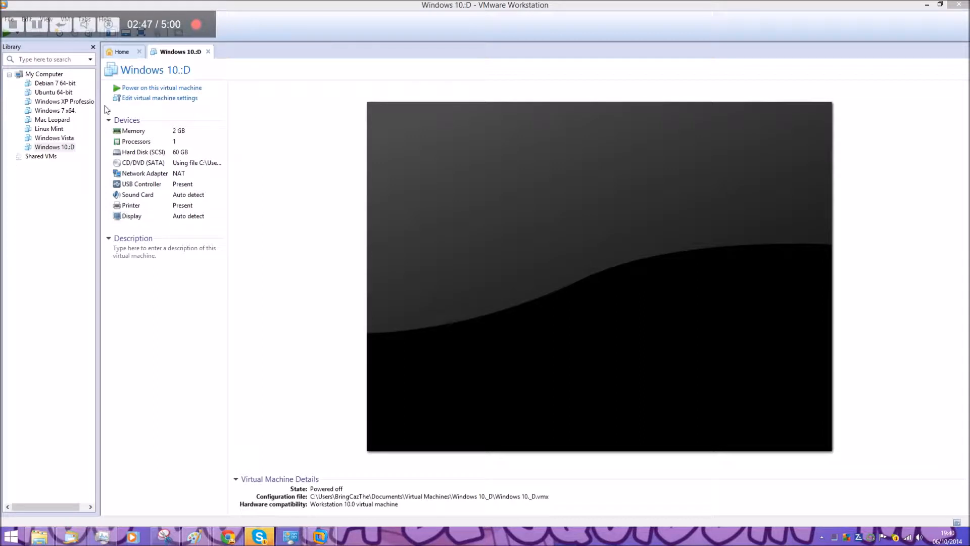
pyautogui.click(122, 53)
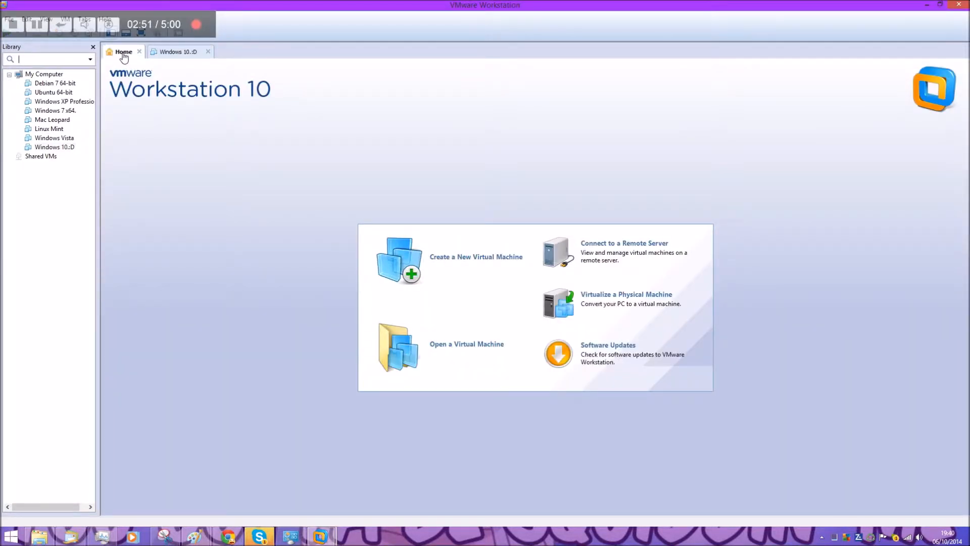
pyautogui.moveTo(164, 22); pyautogui.dragTo(302, 22)
pyautogui.click(10, 21)
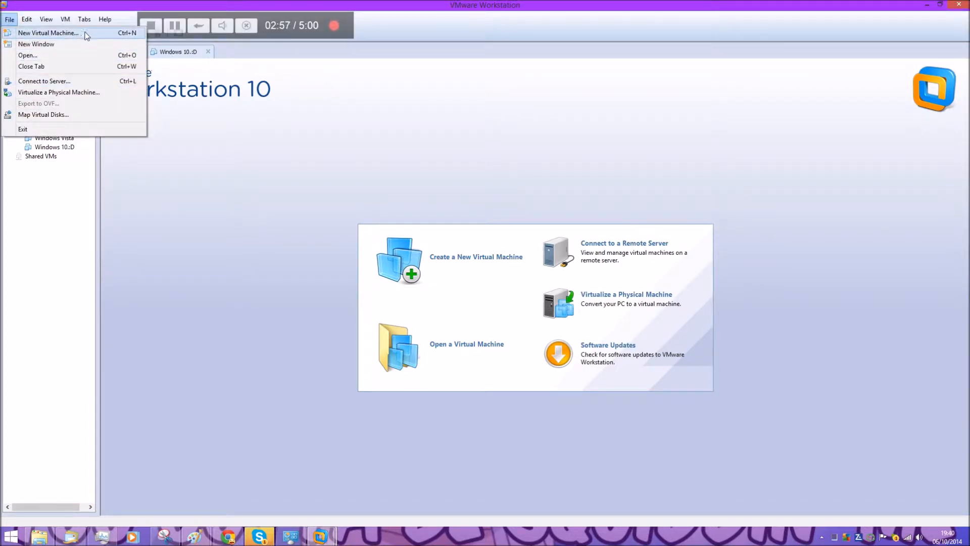
pyautogui.click(303, 175)
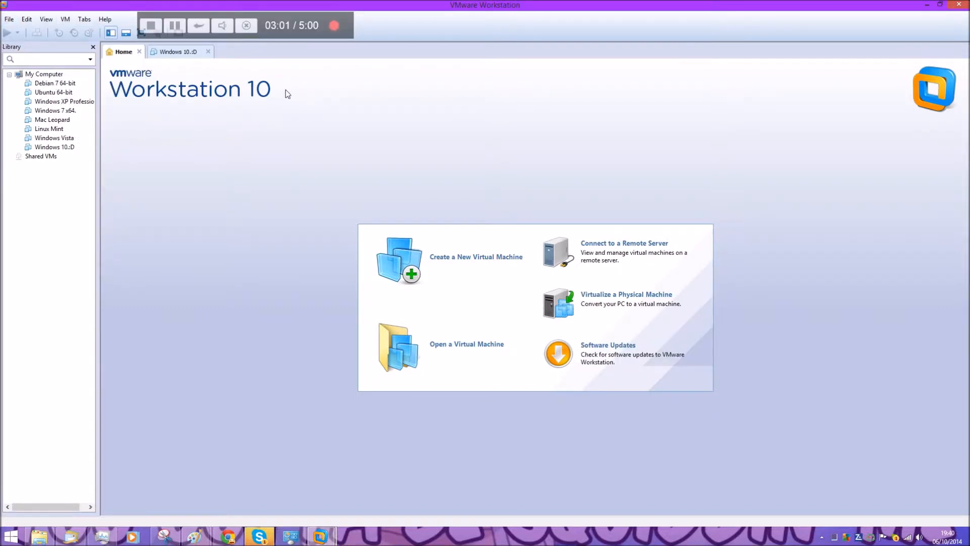
pyautogui.moveTo(304, 21); pyautogui.dragTo(169, 20)
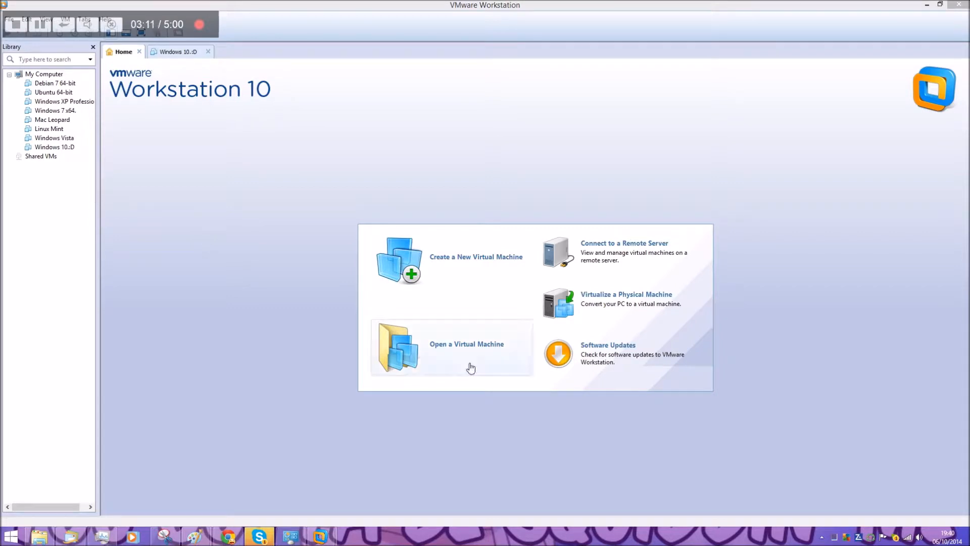
# - Start a new virtual machine with the Typical configuration and the option "I will install the operating system later"
pyautogui.click(444, 287)
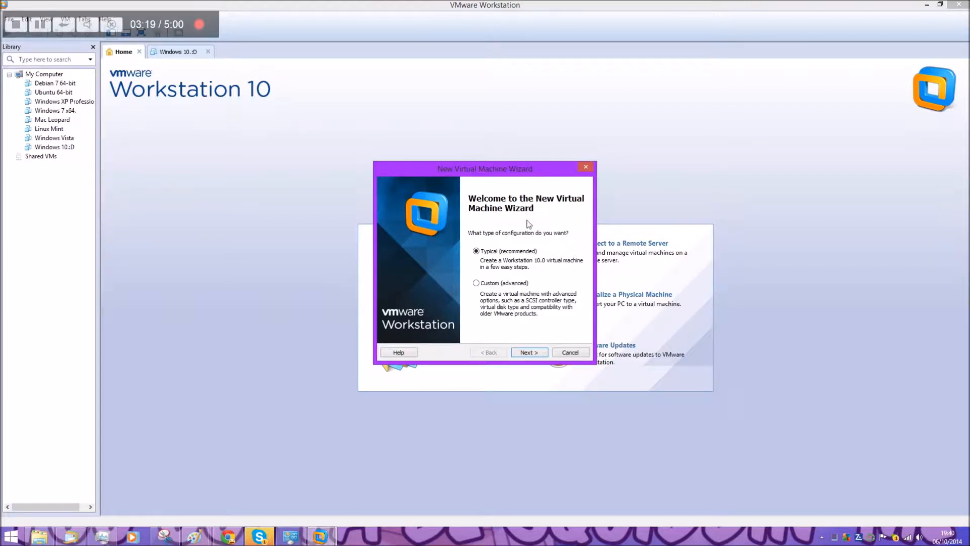
pyautogui.click(527, 353)
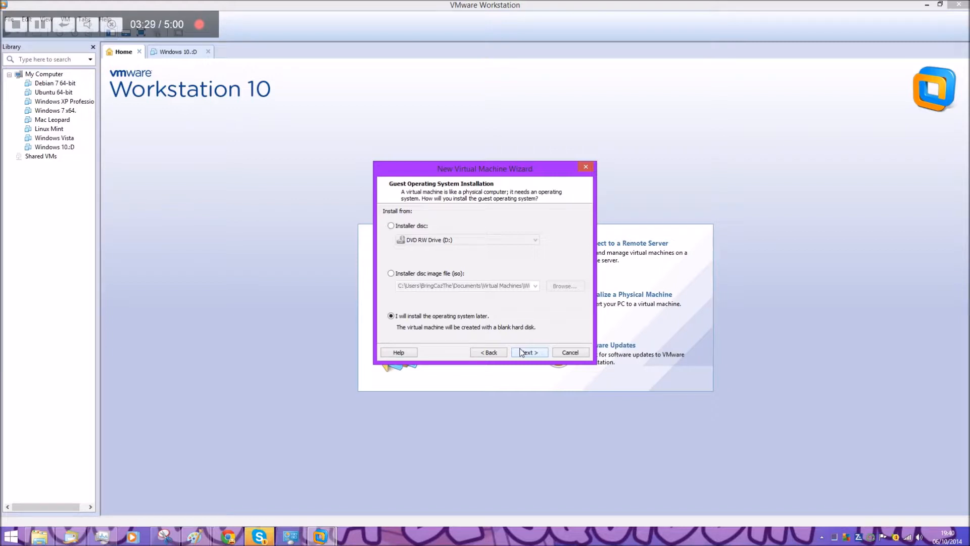
pyautogui.click(392, 273)
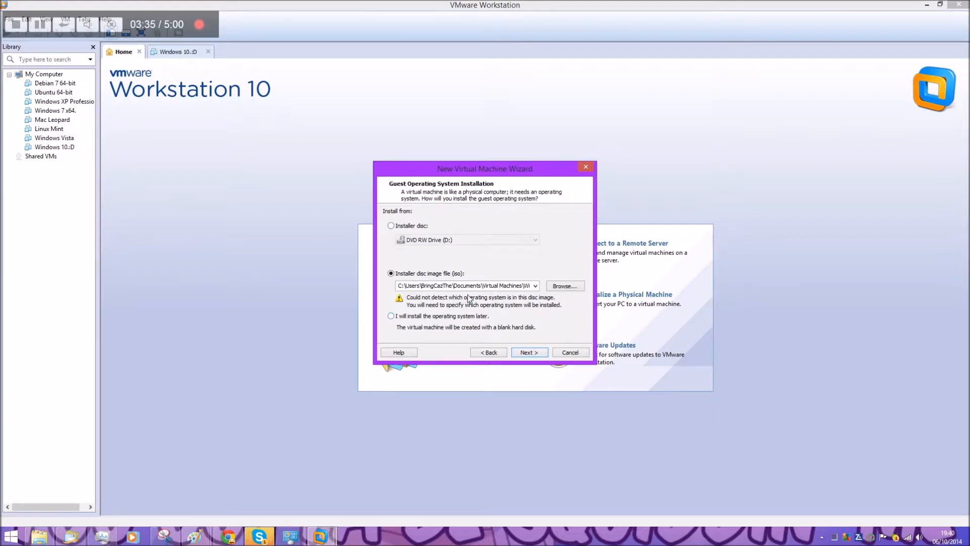
pyautogui.click(436, 320)
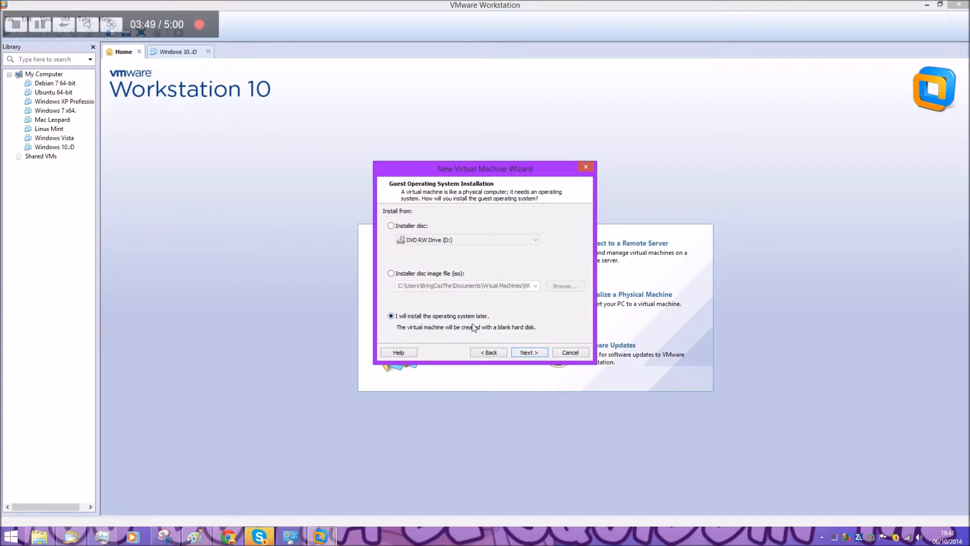
pyautogui.click(526, 351)
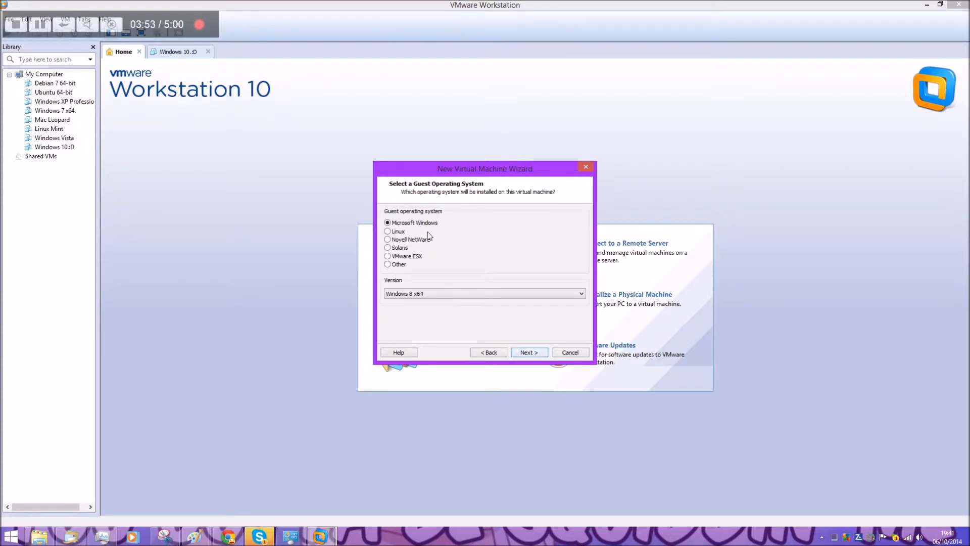
# - Choose Windows 8 x64 as the version of the Microsoft Windows guest operating system
pyautogui.click(551, 294)
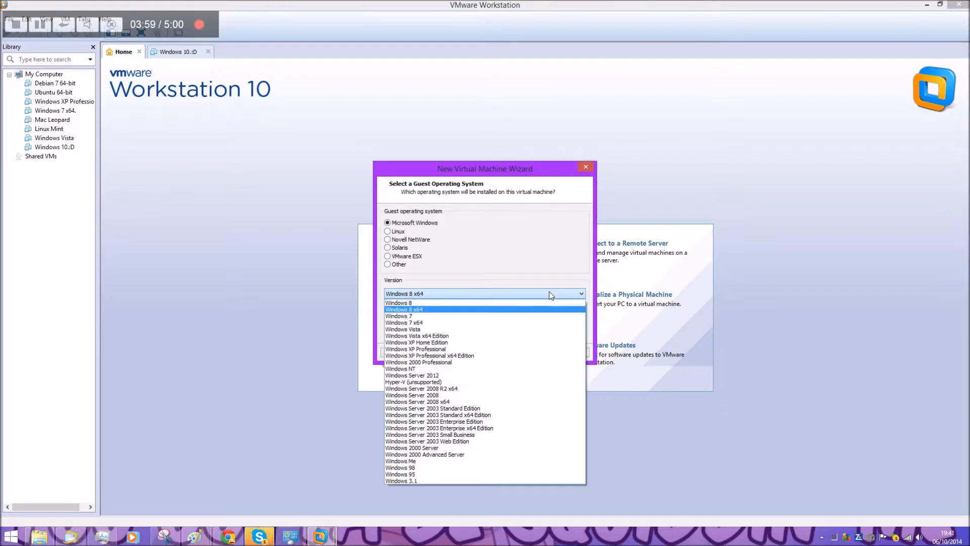
pyautogui.click(425, 312)
pyautogui.click(443, 297)
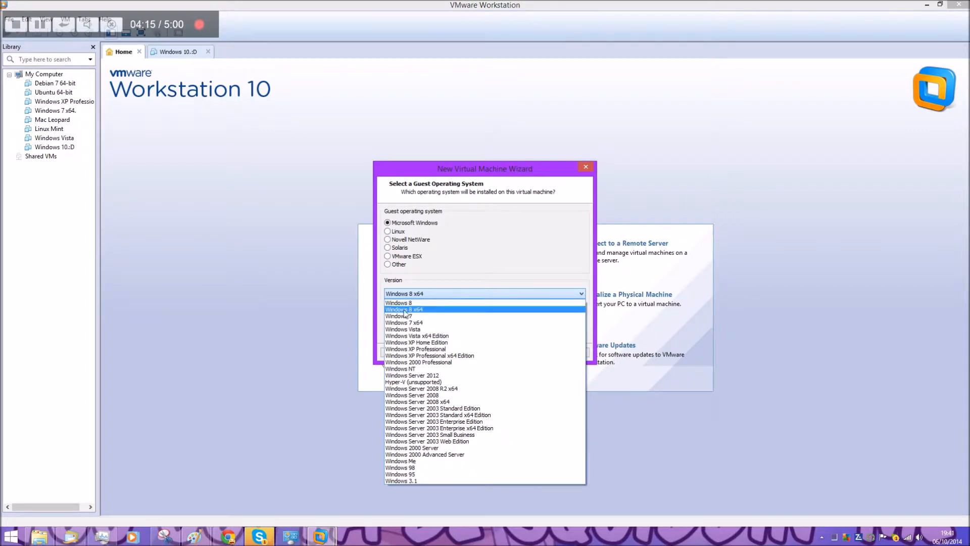
pyautogui.click(400, 303)
pyautogui.click(405, 295)
pyautogui.click(421, 309)
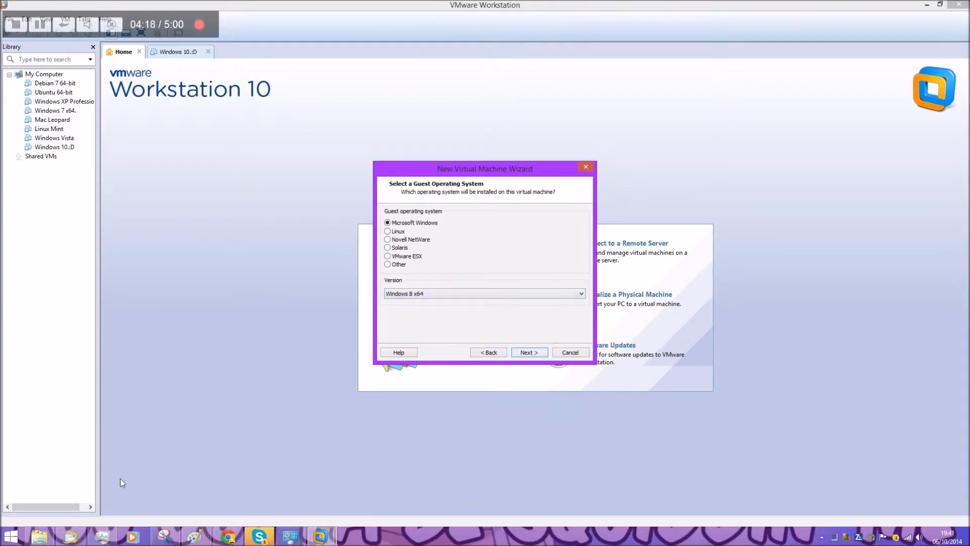
# - Check in the host computer's system properties whether it runs a 32-bit or 64-bit operating system
pyautogui.click(35, 538)
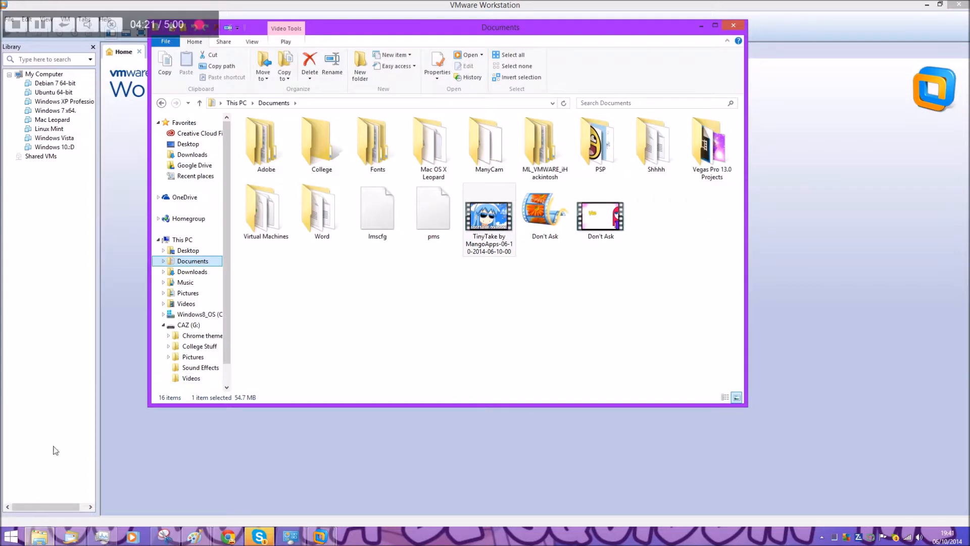
pyautogui.click(183, 241)
pyautogui.rightClick(183, 240)
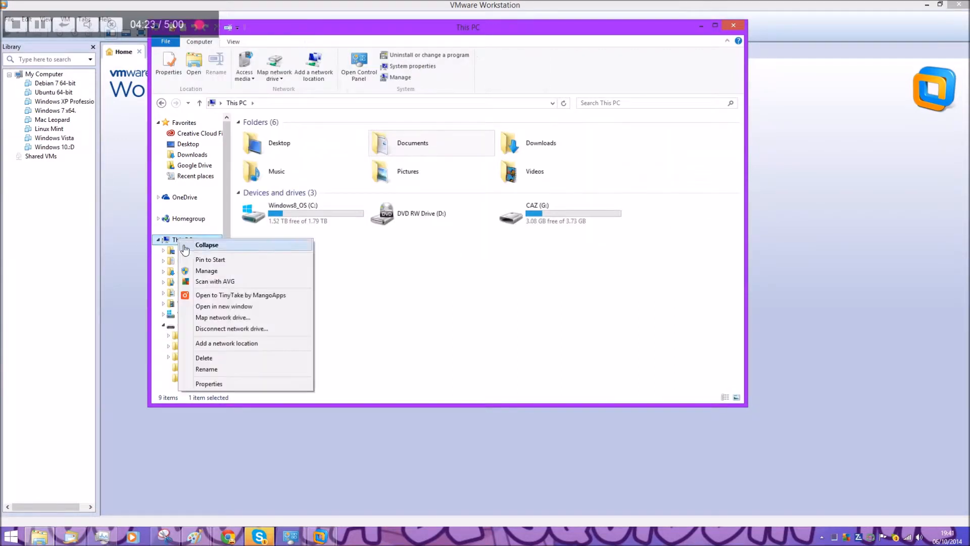
pyautogui.click(212, 369)
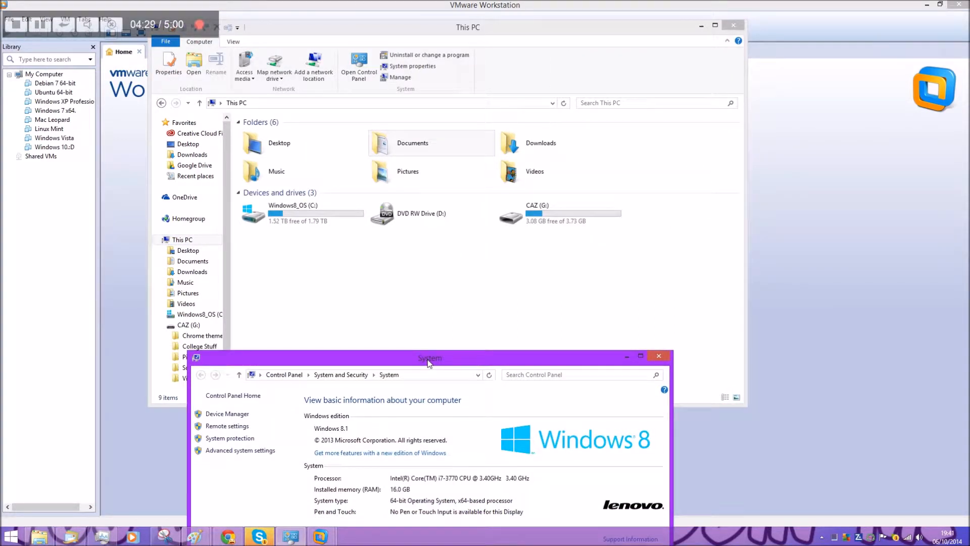
pyautogui.click(659, 356)
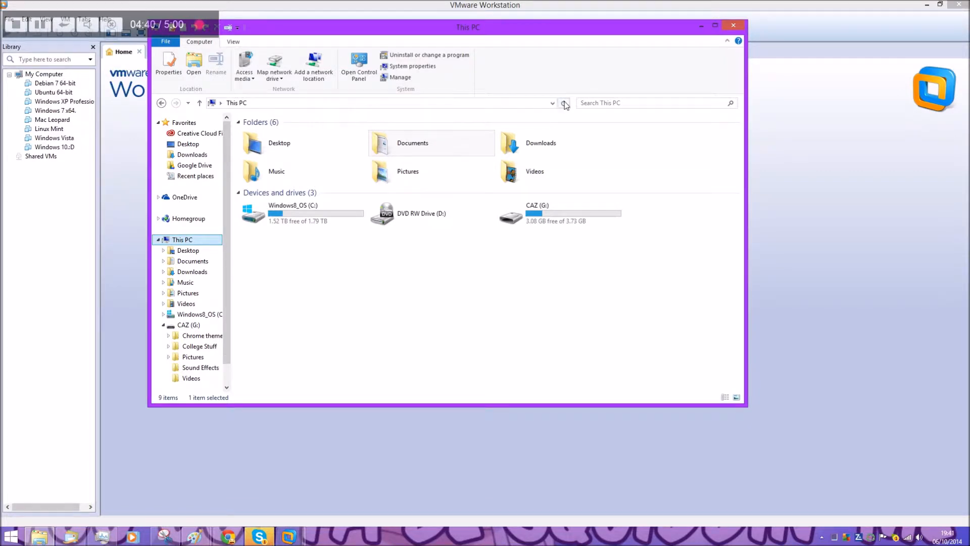
pyautogui.click(702, 28)
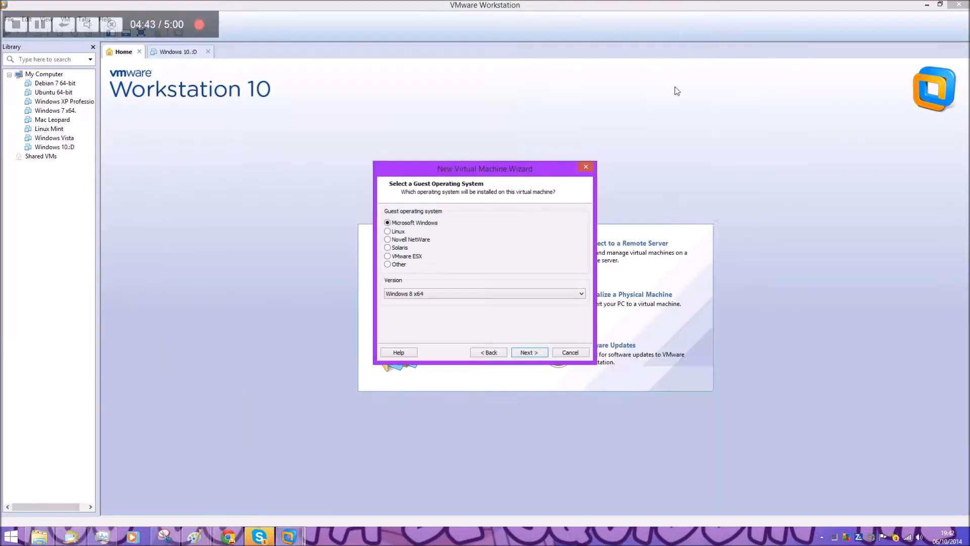
# - Name the virtual machine Windows 10 and complete the wizard with a 60 GB disk split into multiple files
pyautogui.click(529, 352)
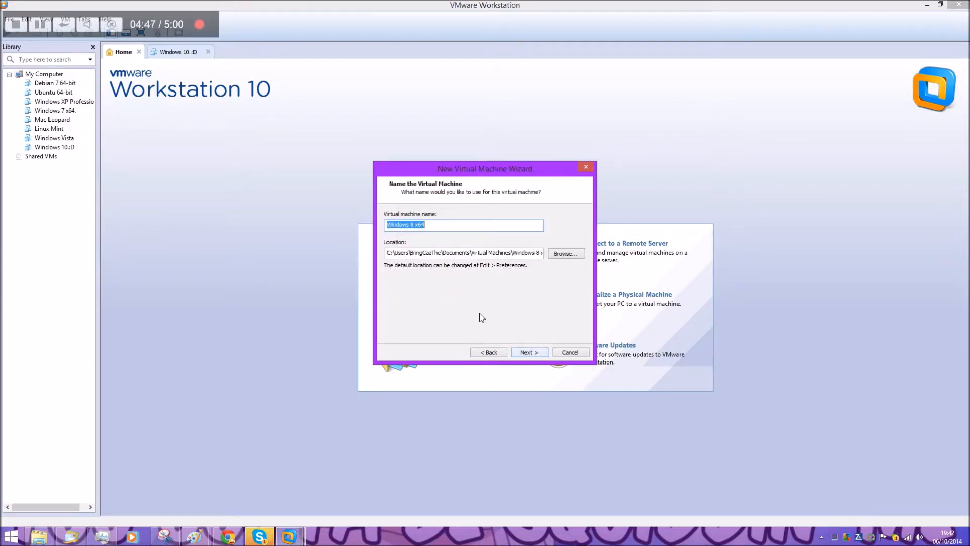
pyautogui.write('Windows 10')
pyautogui.click(529, 353)
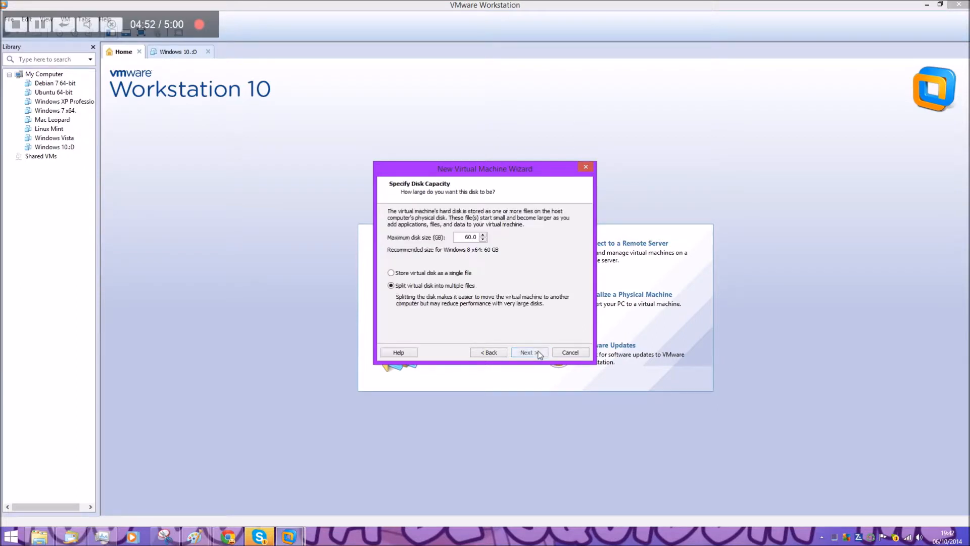
pyautogui.click(529, 352)
pyautogui.click(531, 352)
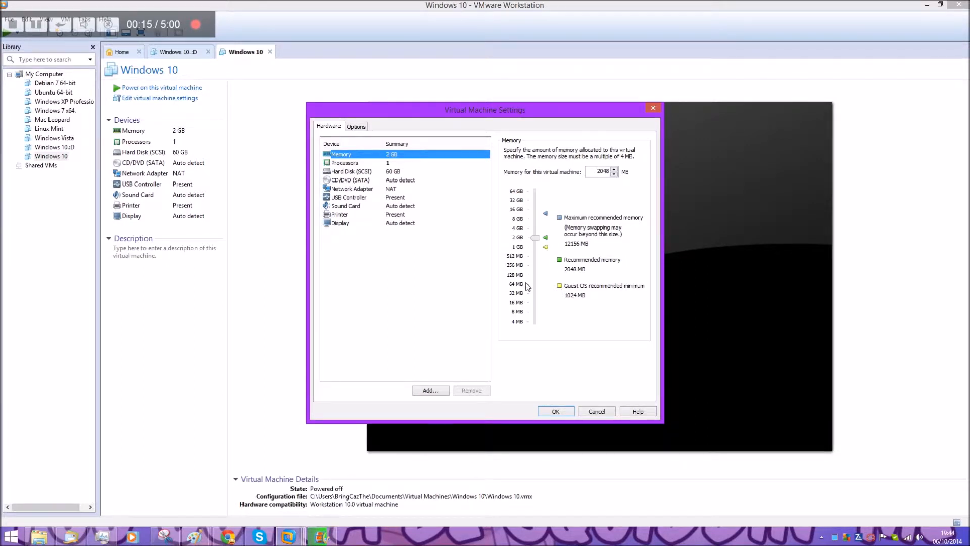
# - Set the Windows 10 virtual machine's memory to 1024 MB and dismiss Movie Maker's finished-video message
pyautogui.click(535, 247)
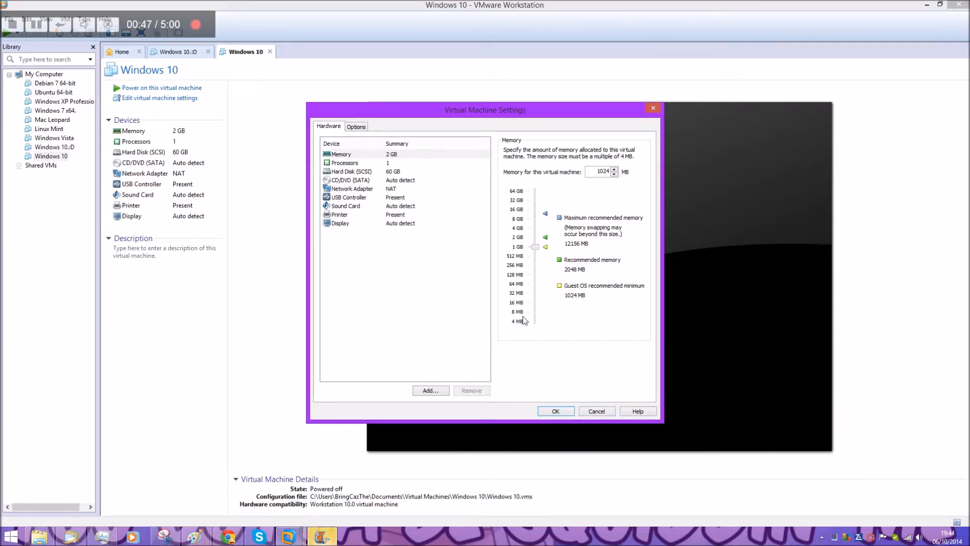
pyautogui.click(322, 536)
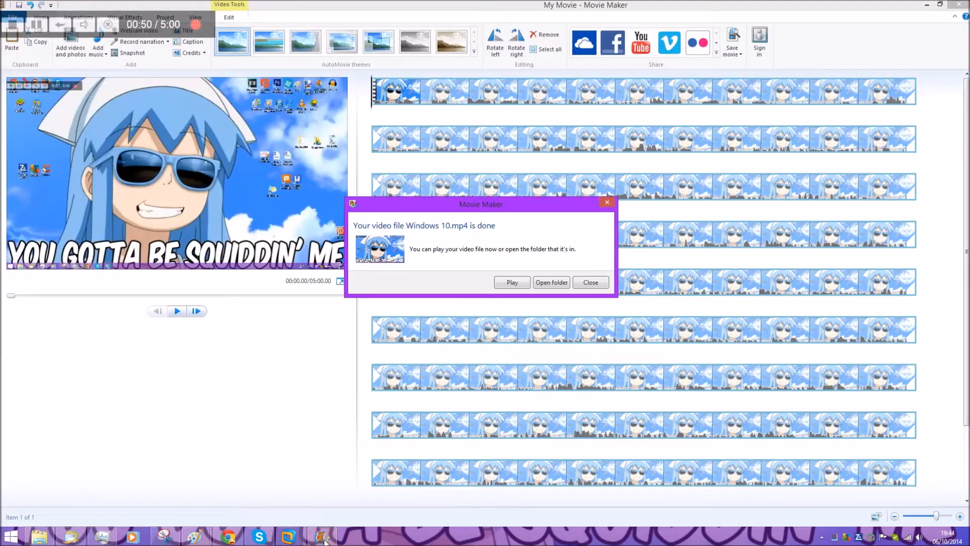
pyautogui.click(591, 282)
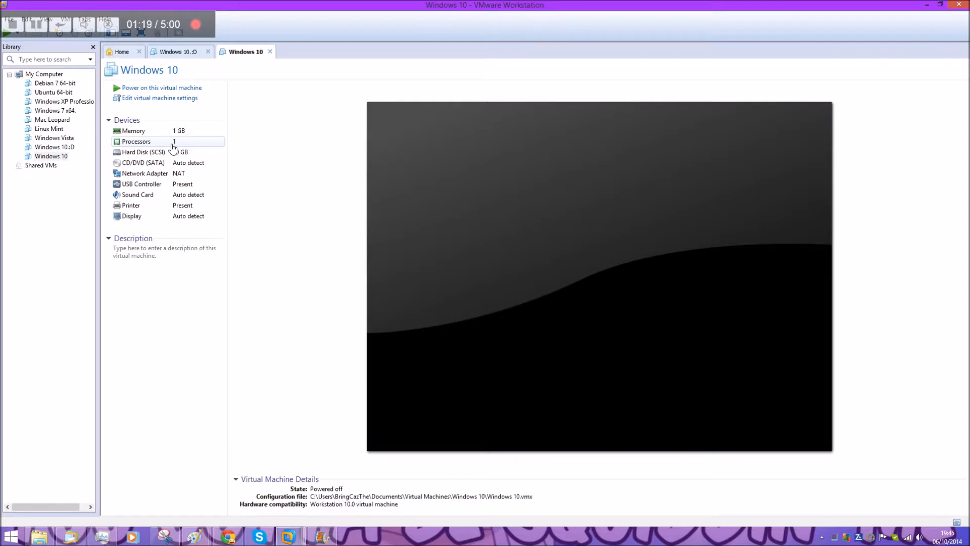
# - Set the Windows 10 virtual machine's CD/DVD drive to use the ISO image WindowsTechnicalPreview-x64-EN-US from the Virtual Machines folder
pyautogui.doubleClick(195, 163)
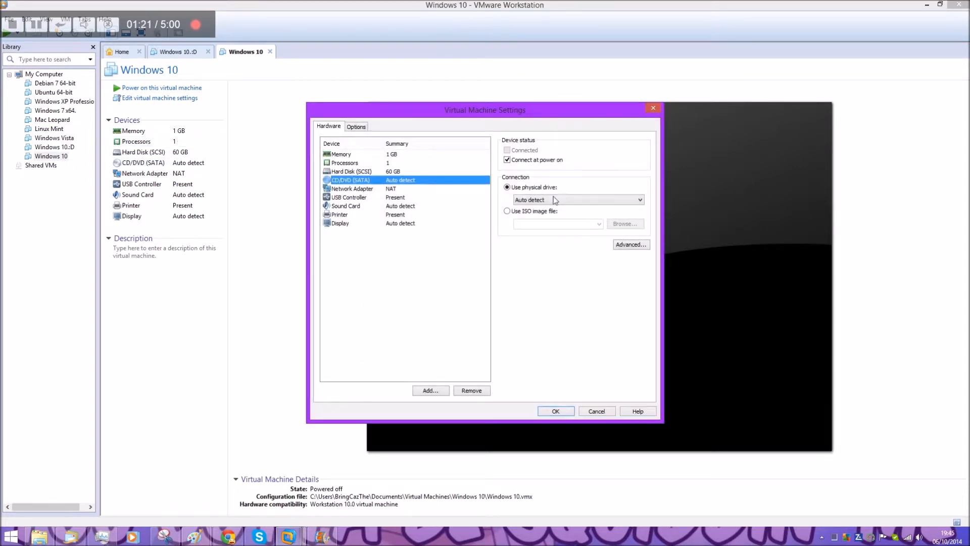
pyautogui.click(520, 213)
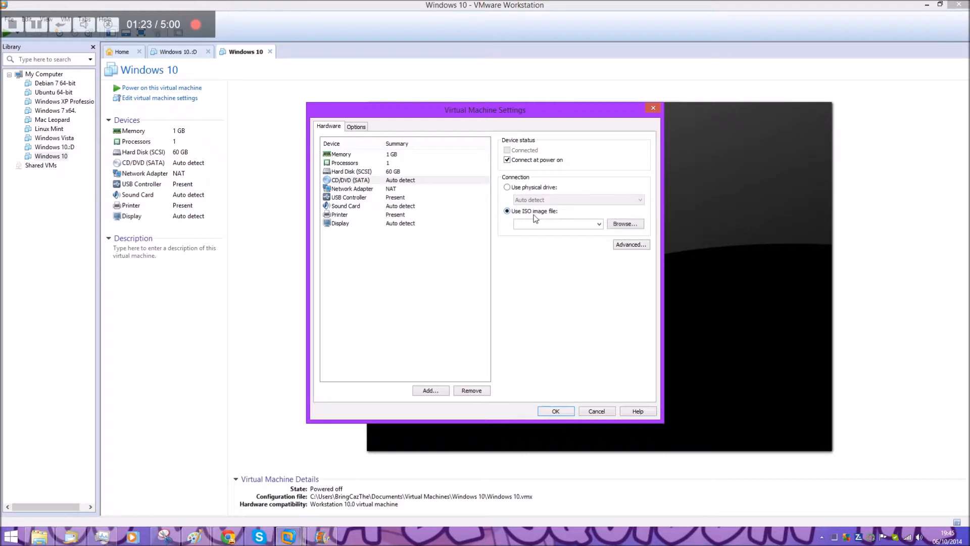
pyautogui.click(639, 226)
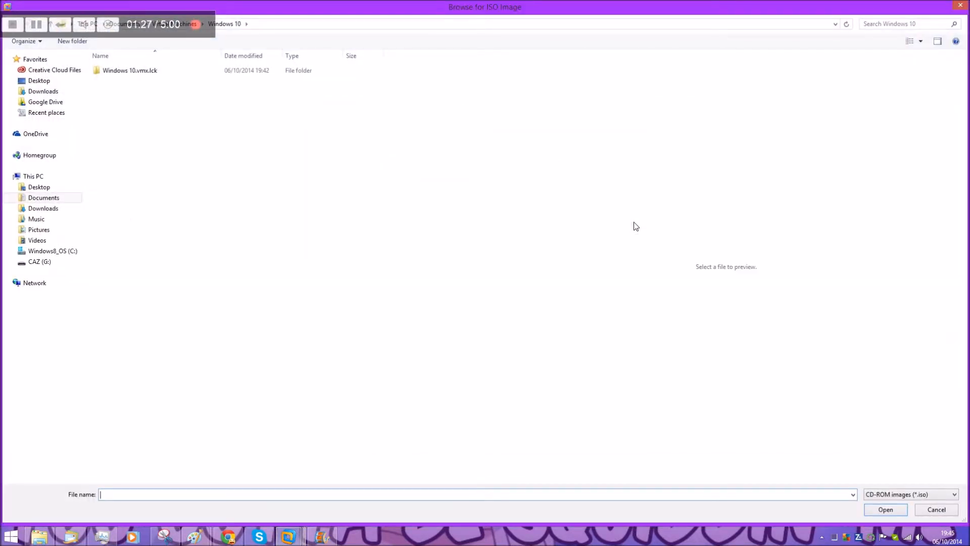
pyautogui.moveTo(132, 22); pyautogui.dragTo(218, 127)
pyautogui.click(182, 24)
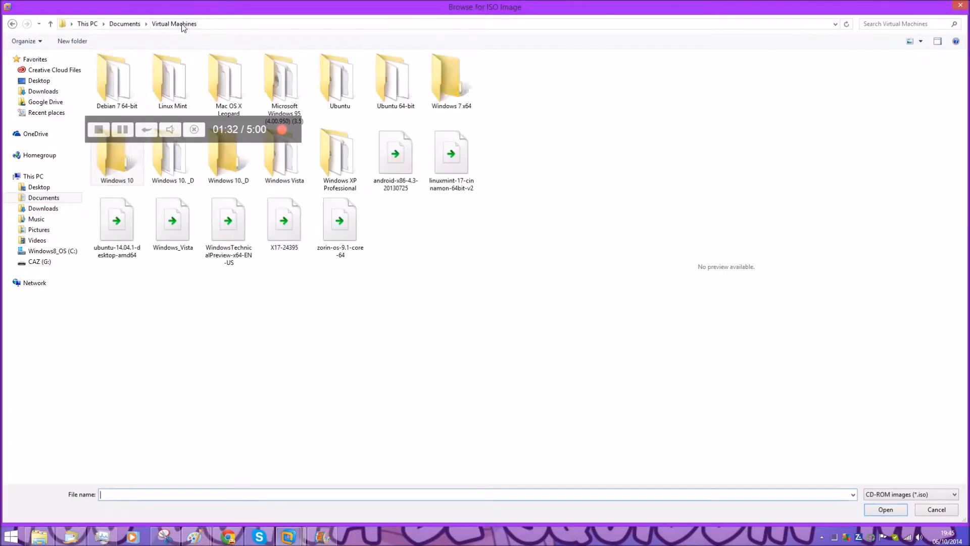
pyautogui.moveTo(244, 130); pyautogui.dragTo(158, 14)
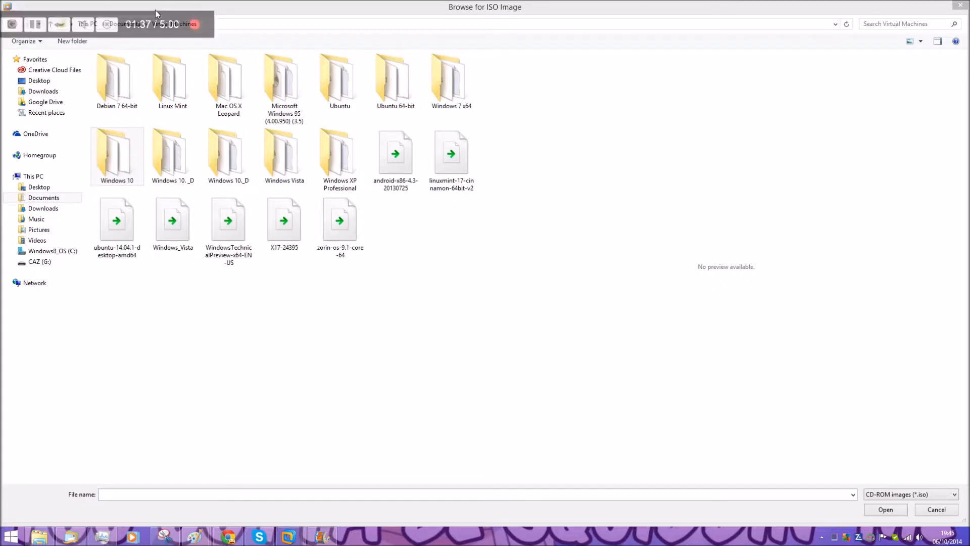
pyautogui.click(441, 302)
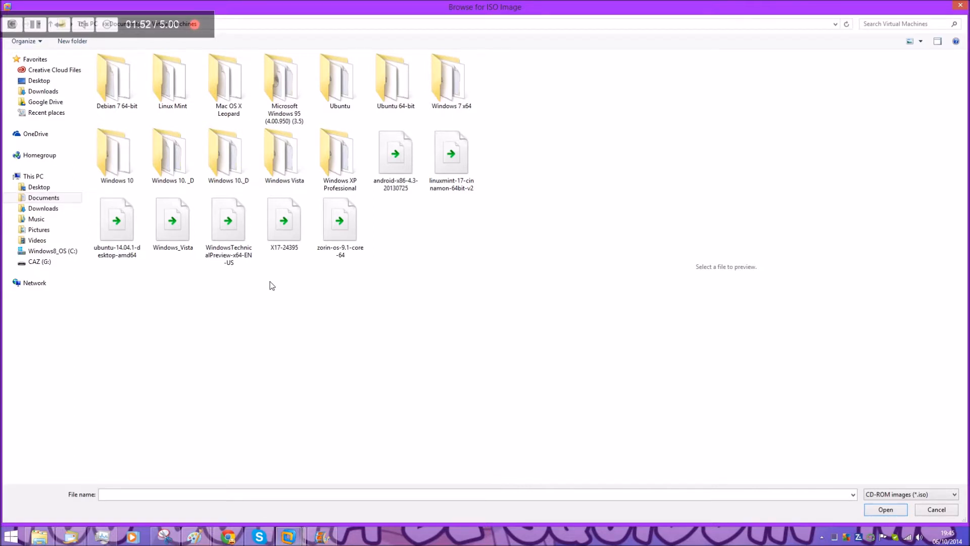
pyautogui.click(233, 264)
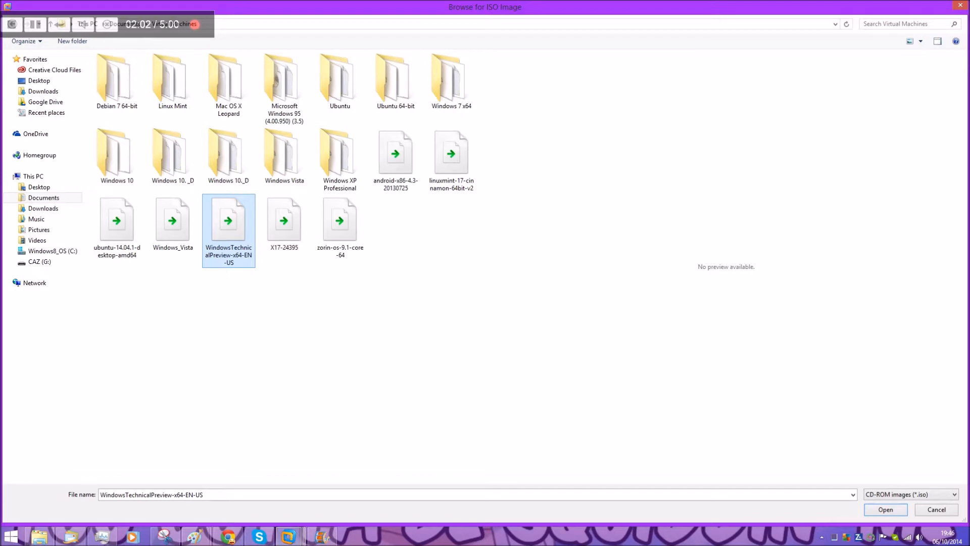
pyautogui.click(885, 510)
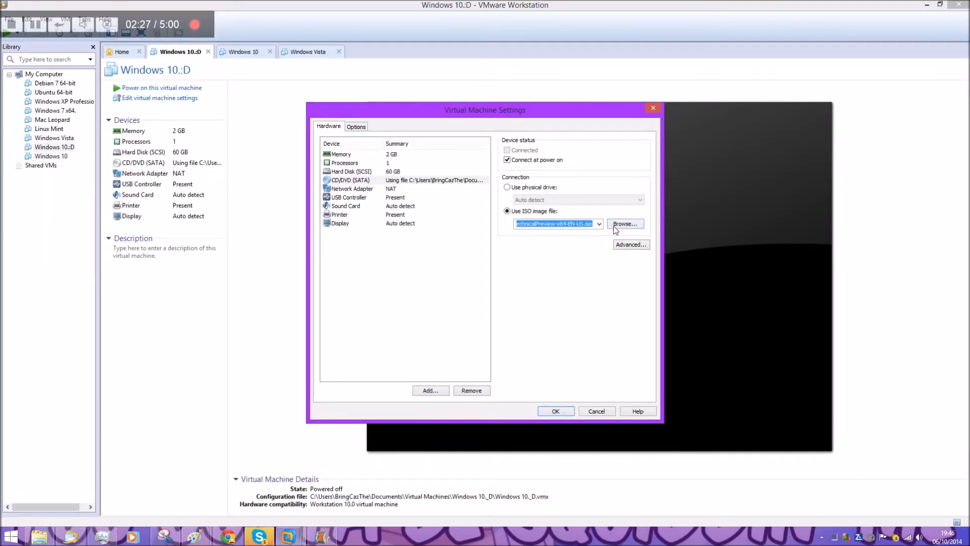
# - Select the WindowsTechnicalPreview-x64-EN-US ISO again for the Windows 10.:D virtual machine's CD/DVD drive and apply the settings
pyautogui.click(625, 223)
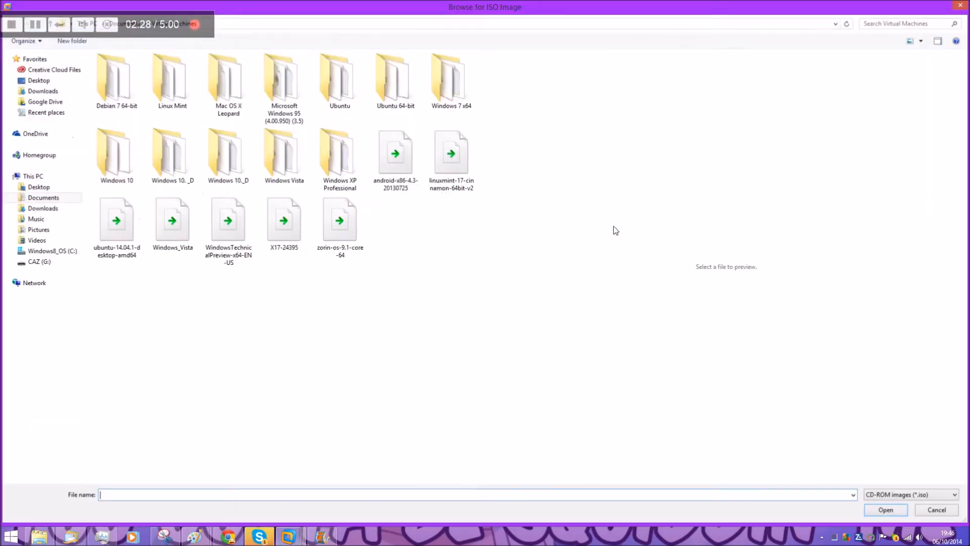
pyautogui.doubleClick(209, 228)
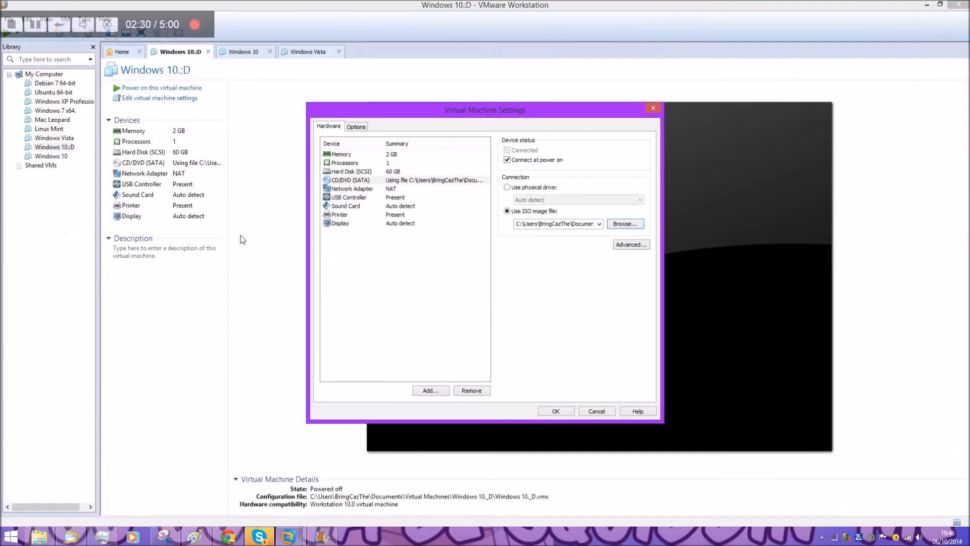
pyautogui.click(549, 410)
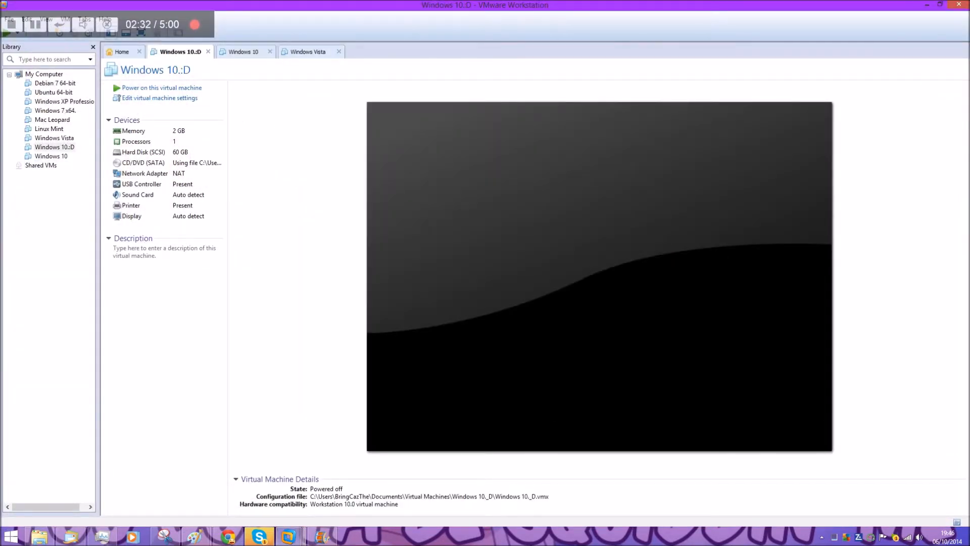
# - Look through the Windows Vista, Windows 7 x64 and Windows 10 virtual machines, checking which ISO file the CD/DVD drive uses
pyautogui.click(45, 140)
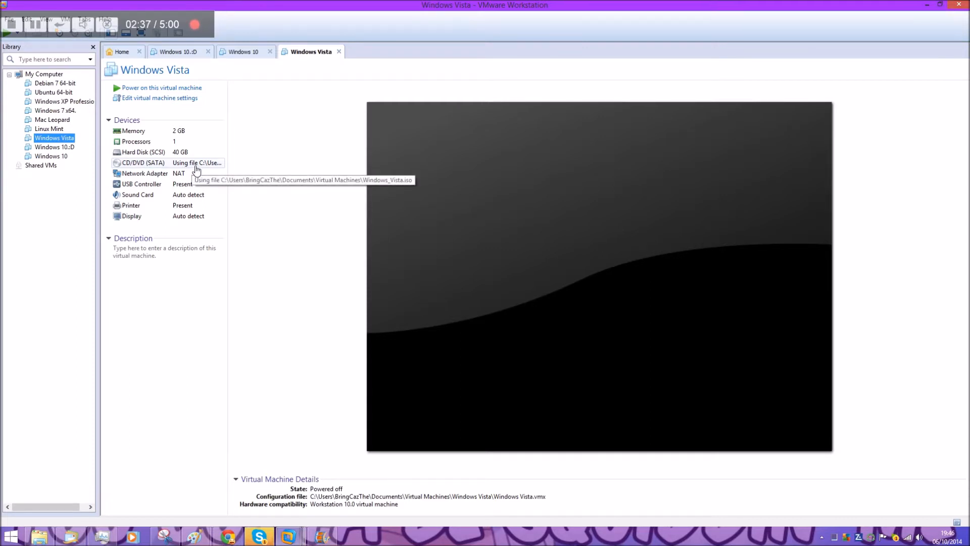
pyautogui.click(52, 111)
pyautogui.click(64, 157)
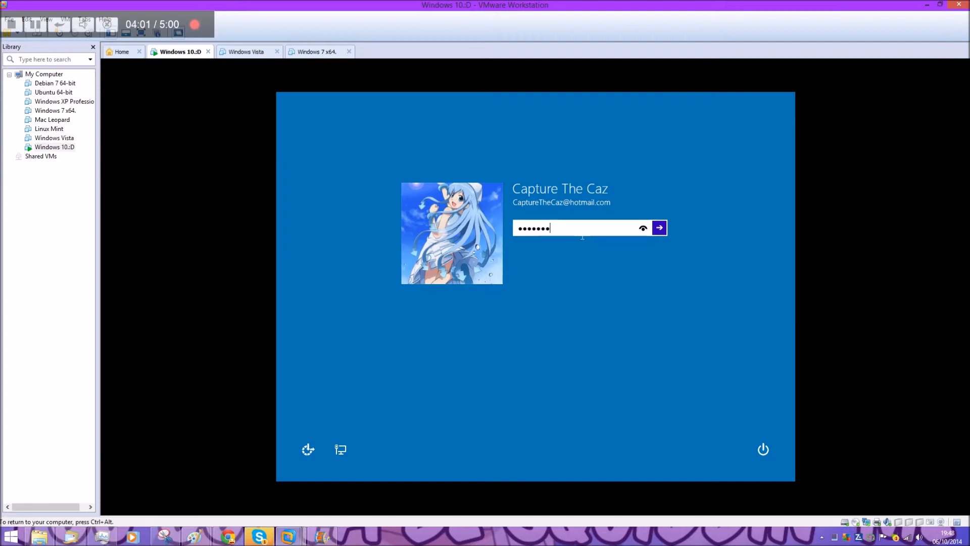
# - Sign in to Windows in the Windows 10.:D virtual machine with the account password, re-entering it if rejected
pyautogui.write('xxxx')
pyautogui.press('Return')
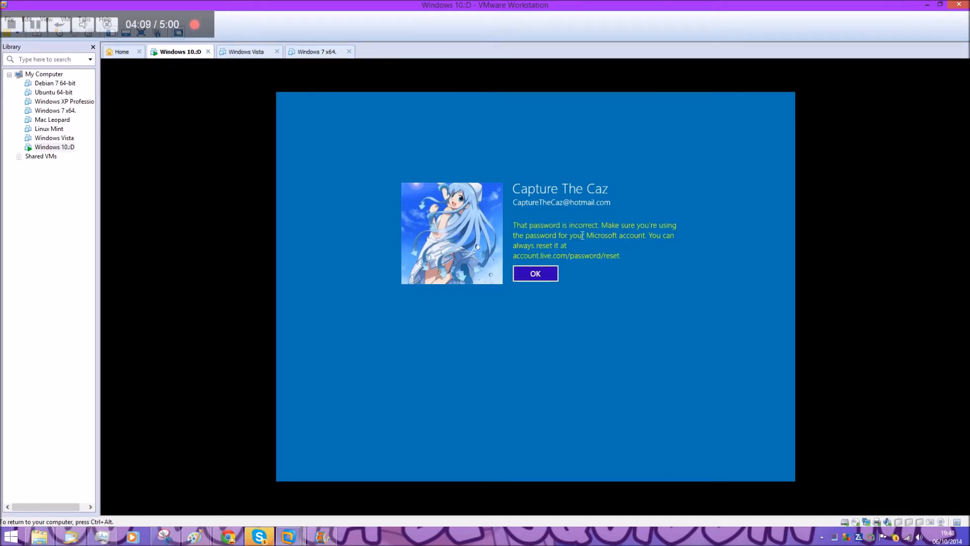
pyautogui.press('Return')
pyautogui.write('xxxxx')
pyautogui.hotkey('ctrl', 'a')
pyautogui.write('xxxxxxxx')
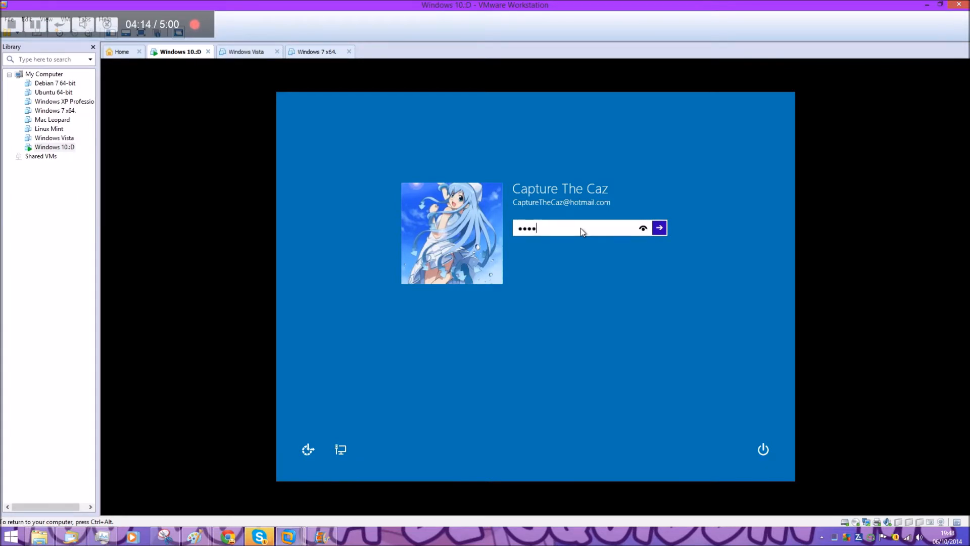
pyautogui.press('Return')
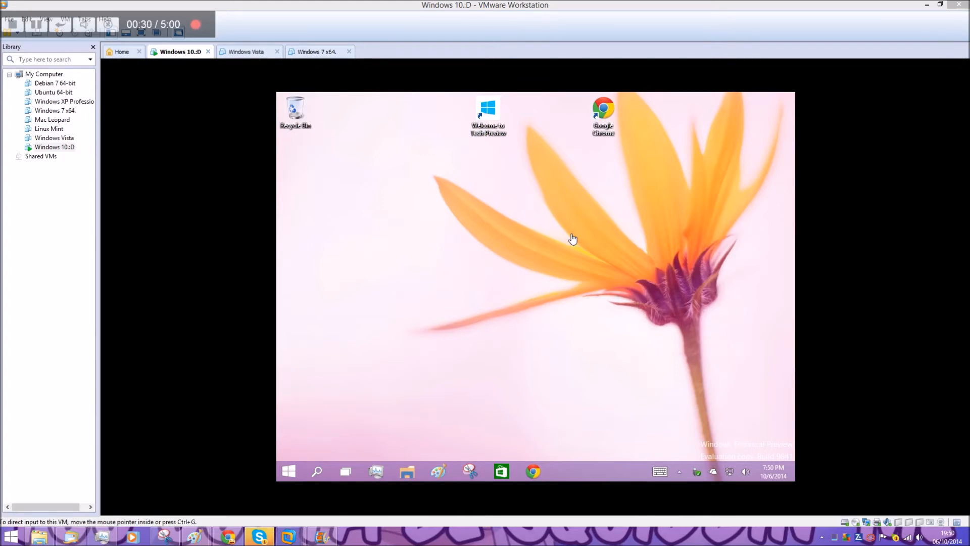
# - Move the Welcome to Tech Preview and Google Chrome shortcuts on the virtual machine's desktop closer to the Recycle Bin
pyautogui.click(477, 254)
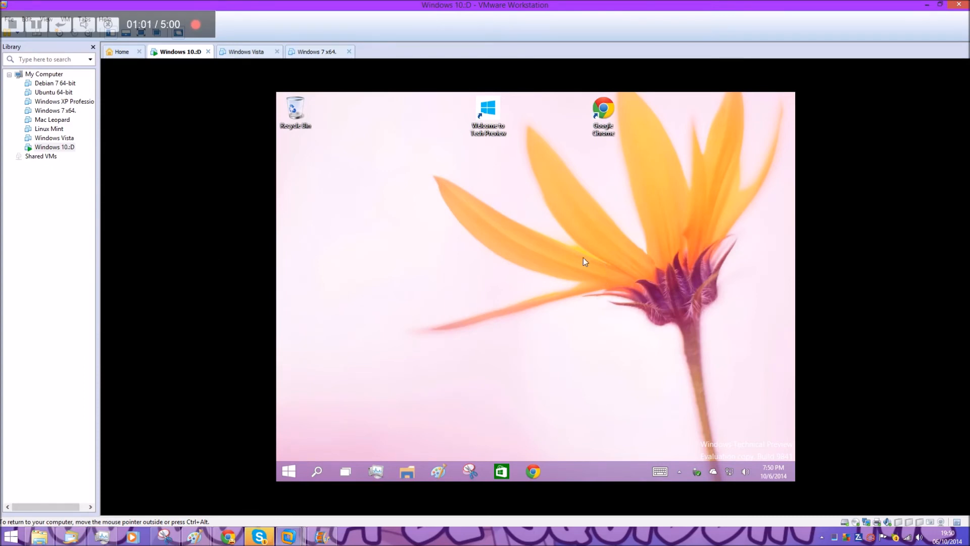
pyautogui.moveTo(497, 136); pyautogui.dragTo(445, 134)
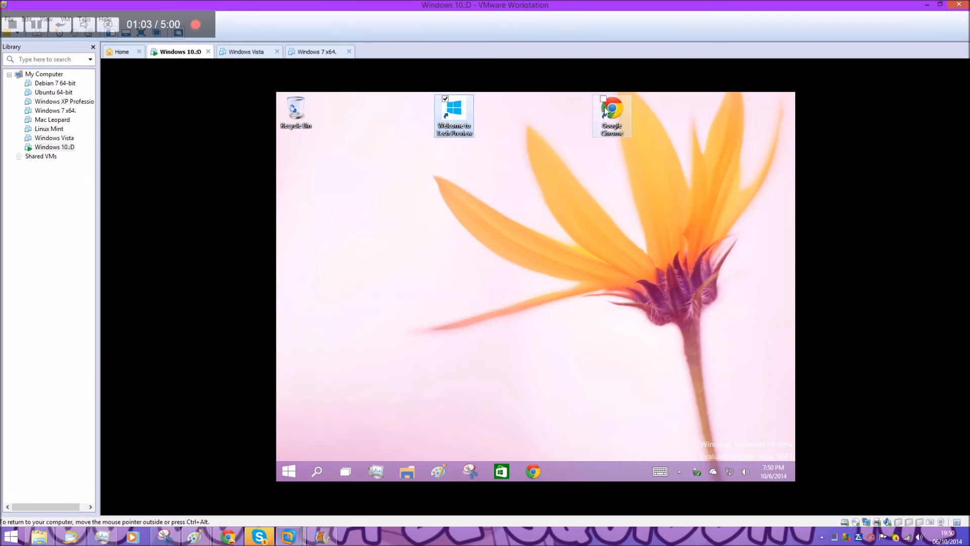
pyautogui.moveTo(603, 114); pyautogui.dragTo(550, 115)
pyautogui.moveTo(461, 135); pyautogui.dragTo(421, 134)
pyautogui.moveTo(582, 117); pyautogui.dragTo(493, 117)
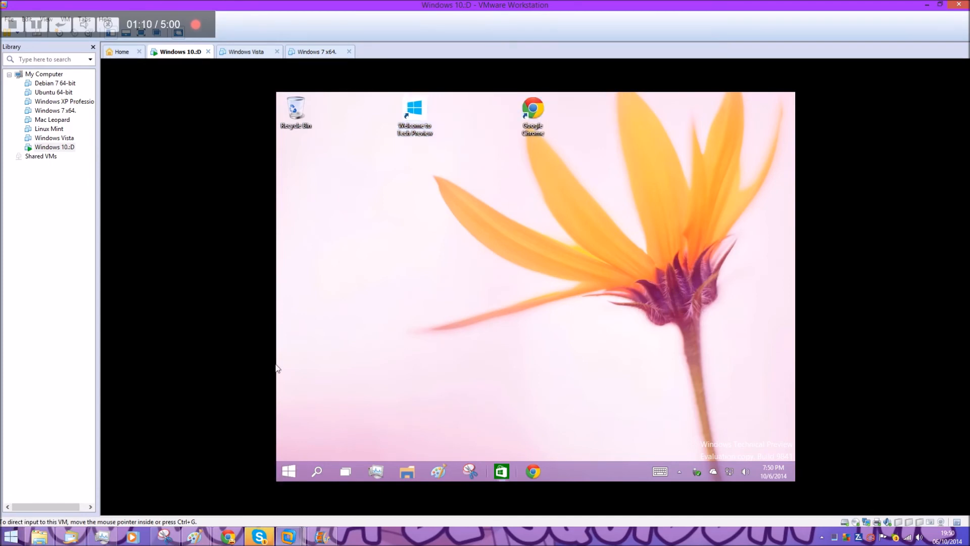
# - View the host computer's Start screen and return to the running virtual machine
pyautogui.click(19, 541)
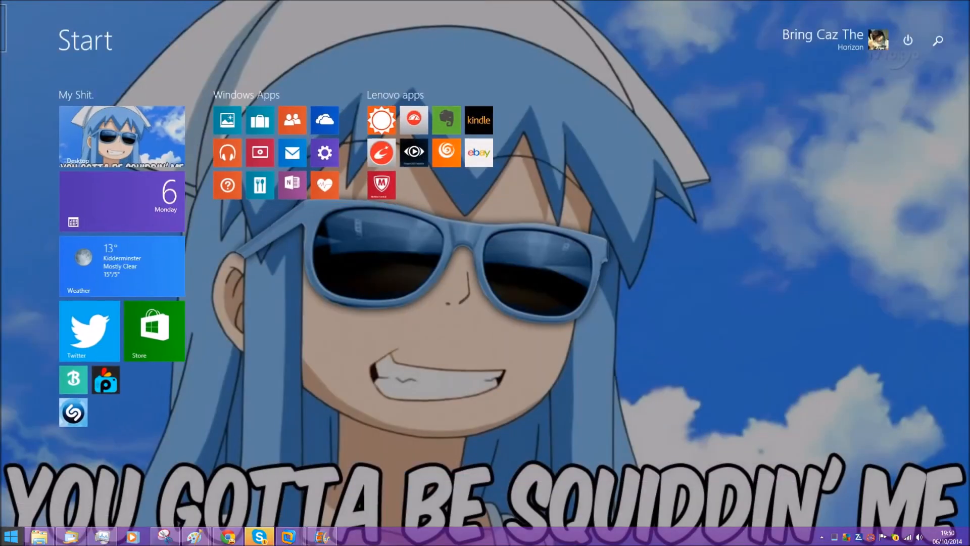
pyautogui.click(19, 542)
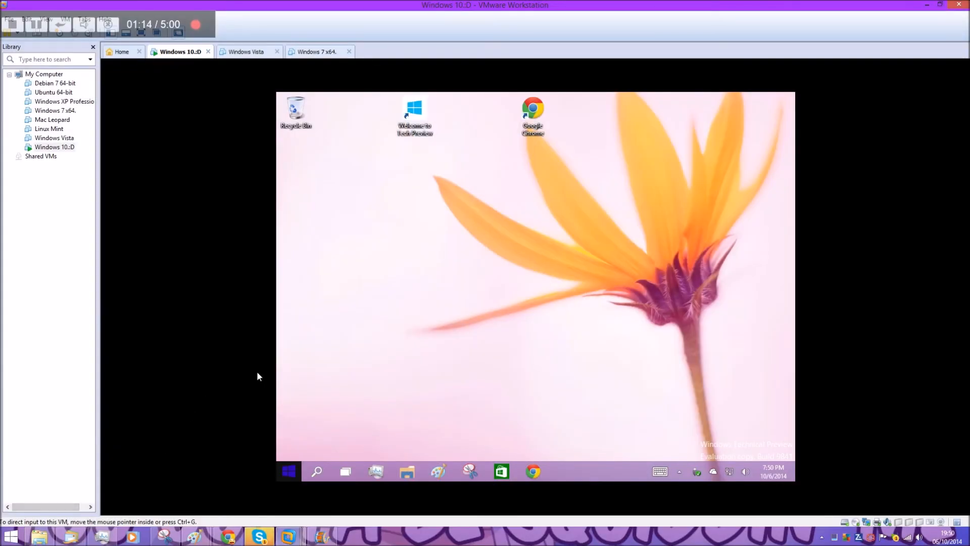